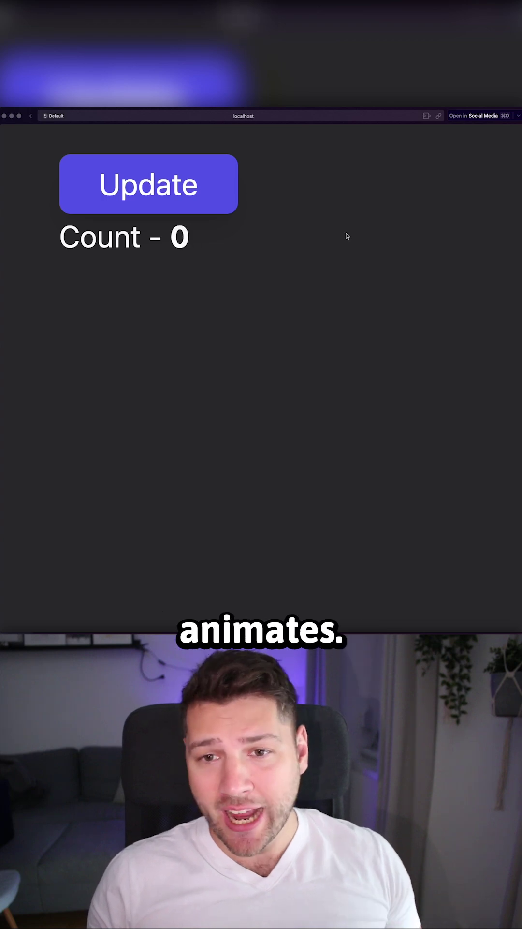
Raise the localhost demo counter to 2 with Update to show the count animation.
left_click(188, 193)
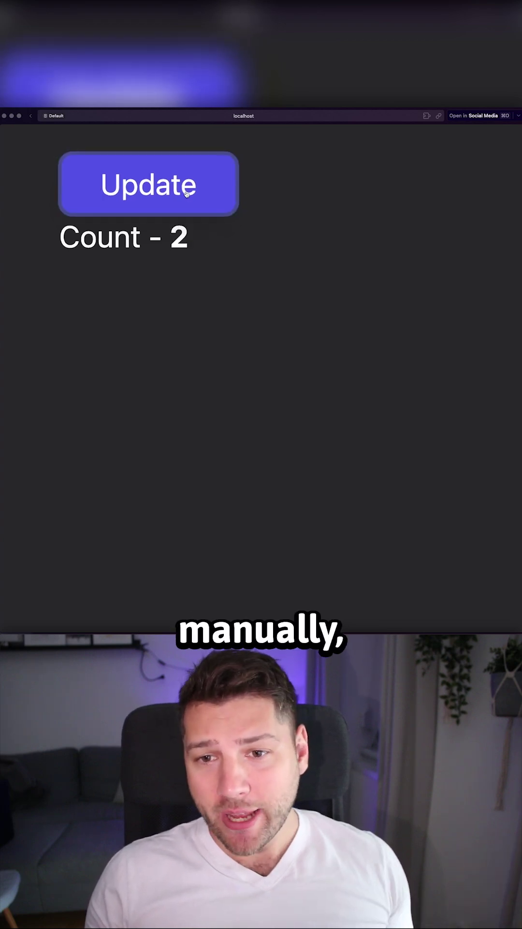
left_click(188, 193)
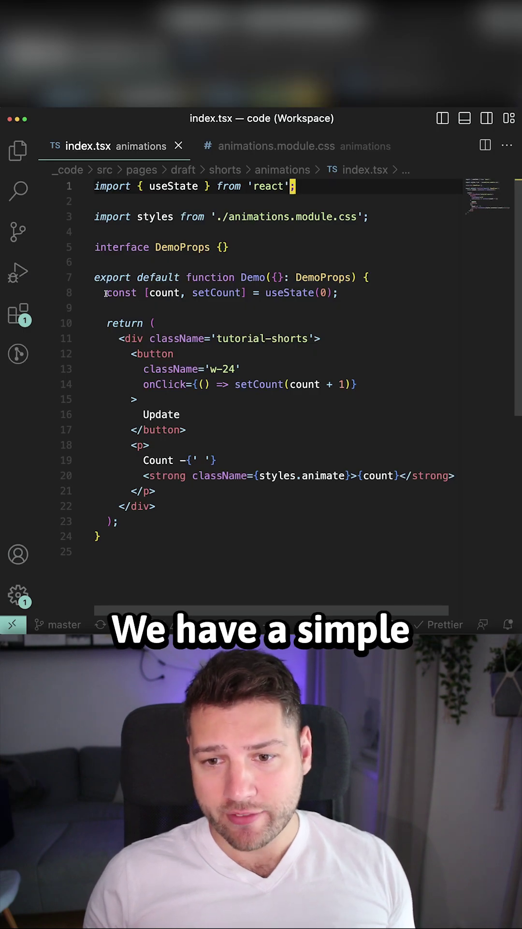
left_click_drag(107, 292, 338, 293)
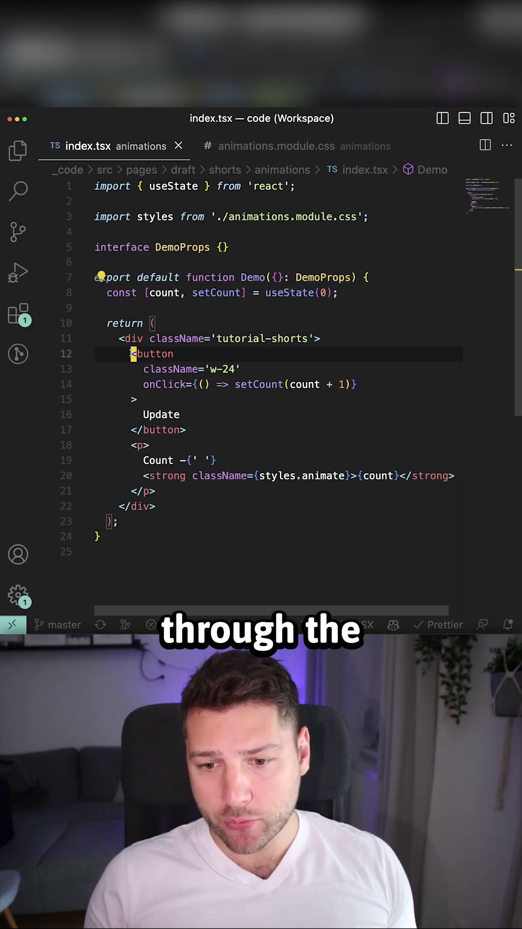
left_click_drag(133, 353, 210, 418)
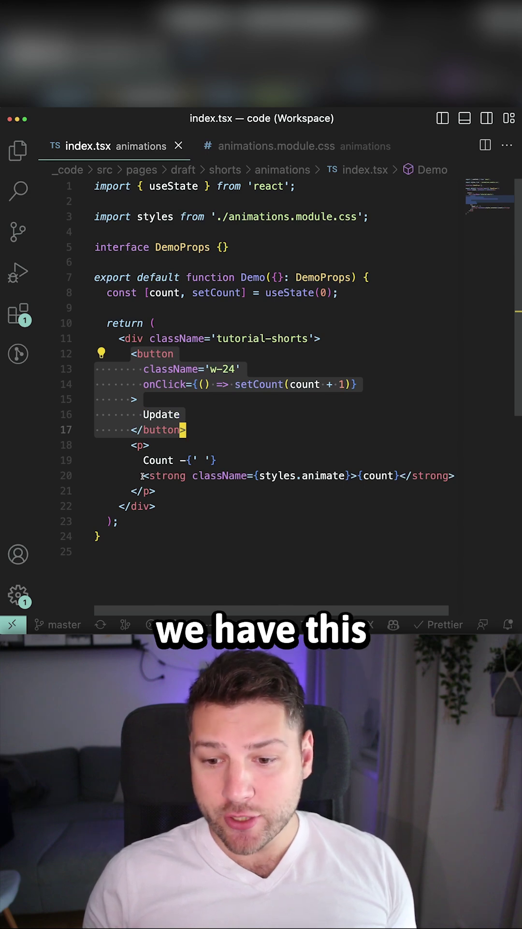
left_click_drag(143, 475, 456, 476)
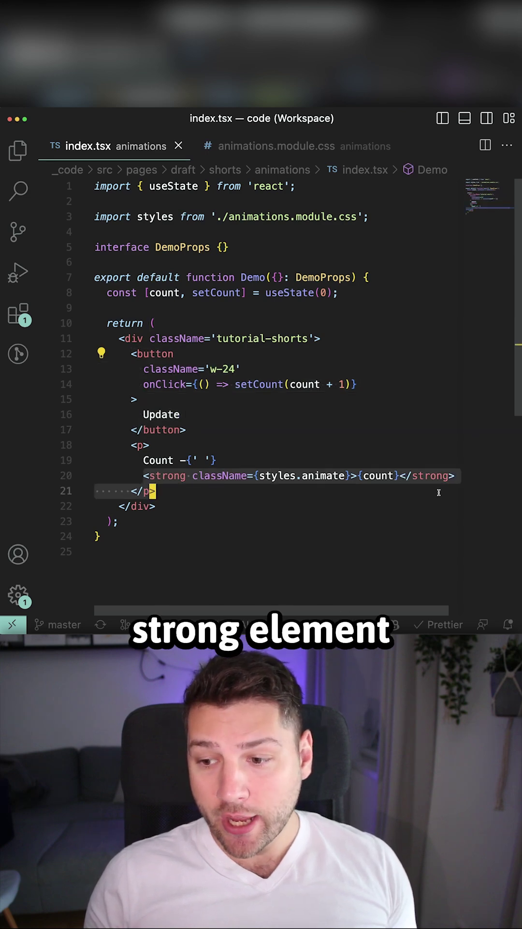
left_click(340, 476)
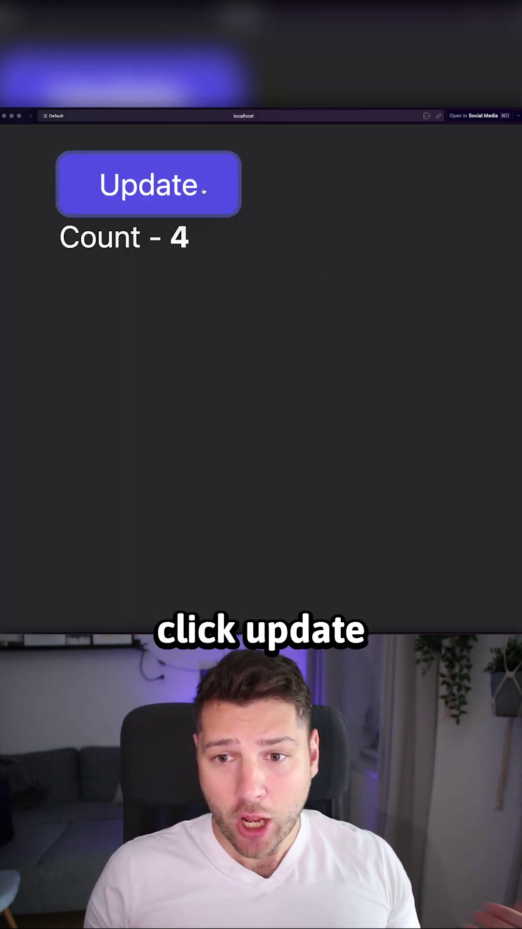
left_click(204, 190)
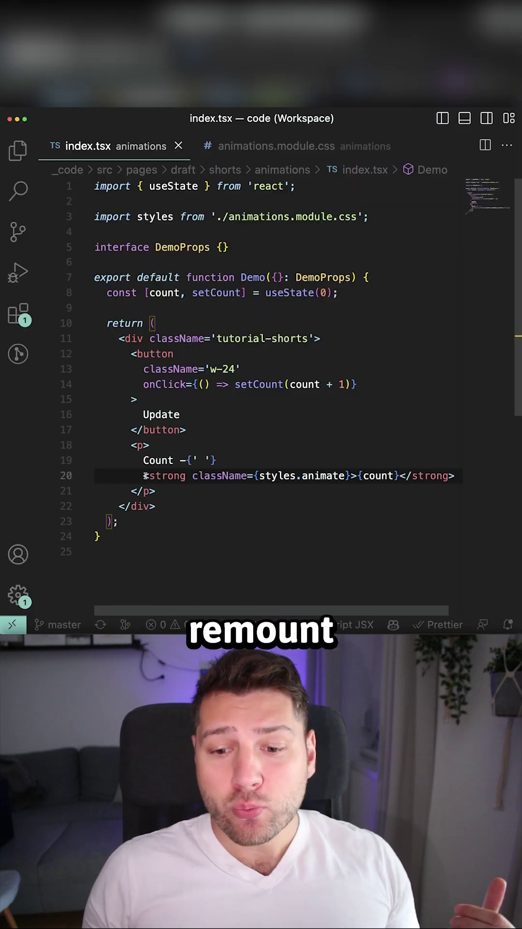
Select the <strong> element on line 20, then highlight every use of count.
left_click_drag(144, 476, 455, 475)
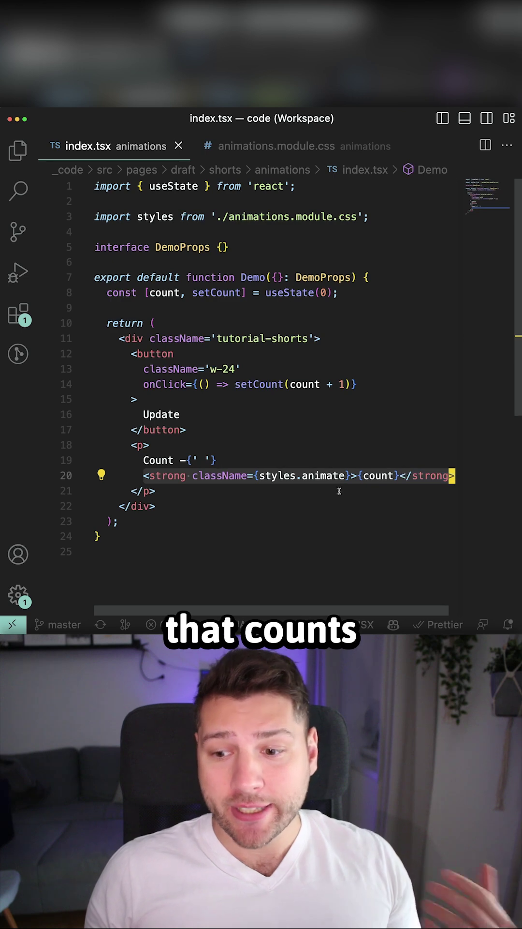
left_click(385, 477)
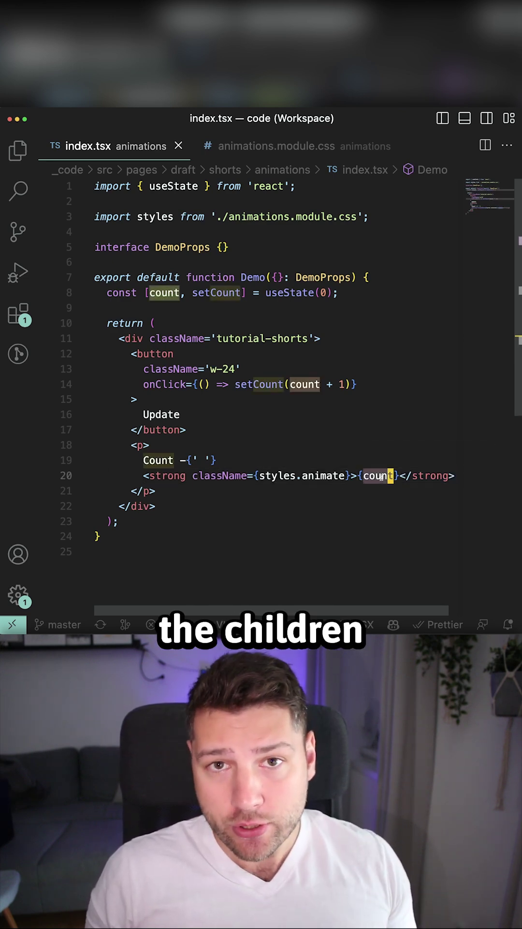
left_click(394, 476)
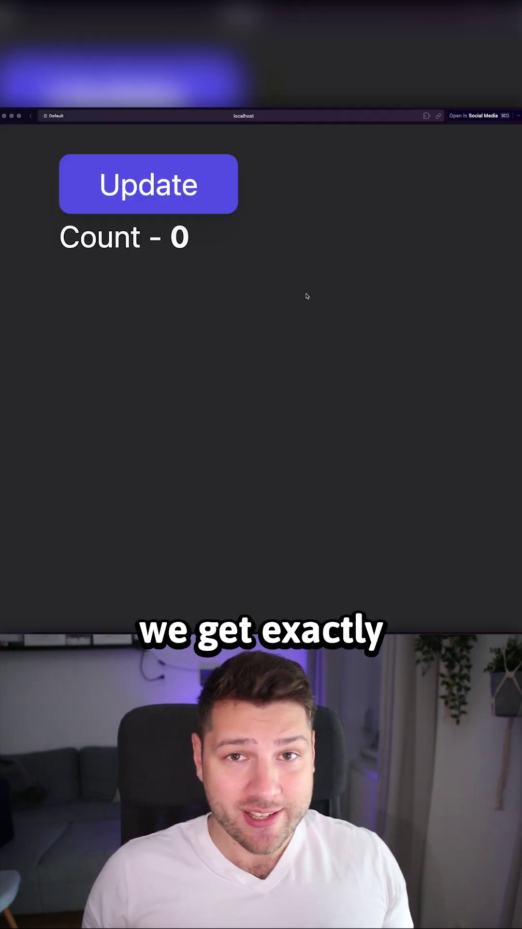
Update the demo counter again to check that the count animation replays.
left_click(197, 187)
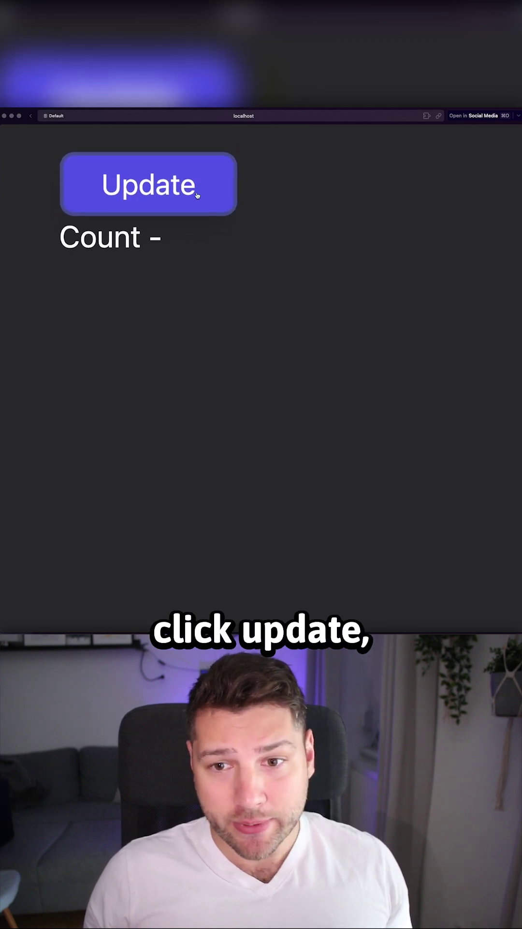